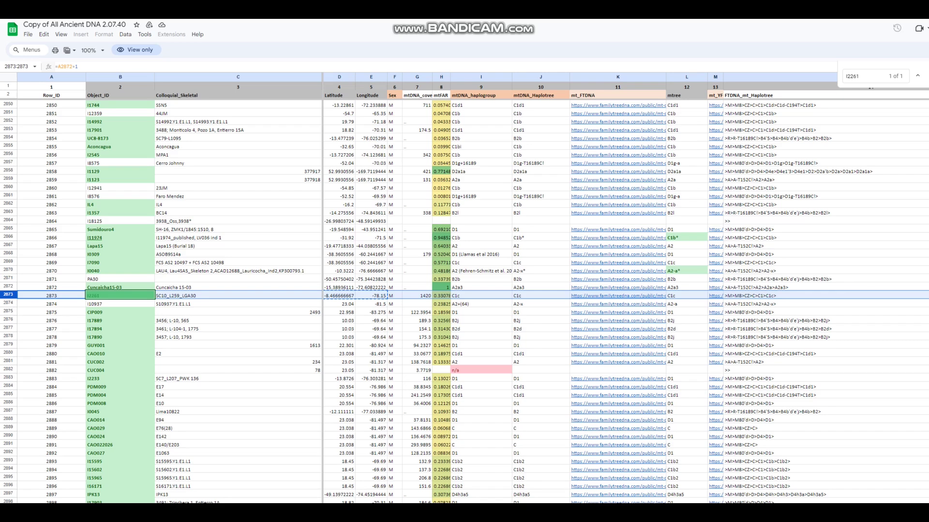
# Open the NOSHACOT calculator results in a window moved to the page centre and enlarged.
pyautogui.hscroll(15, 600, 290)
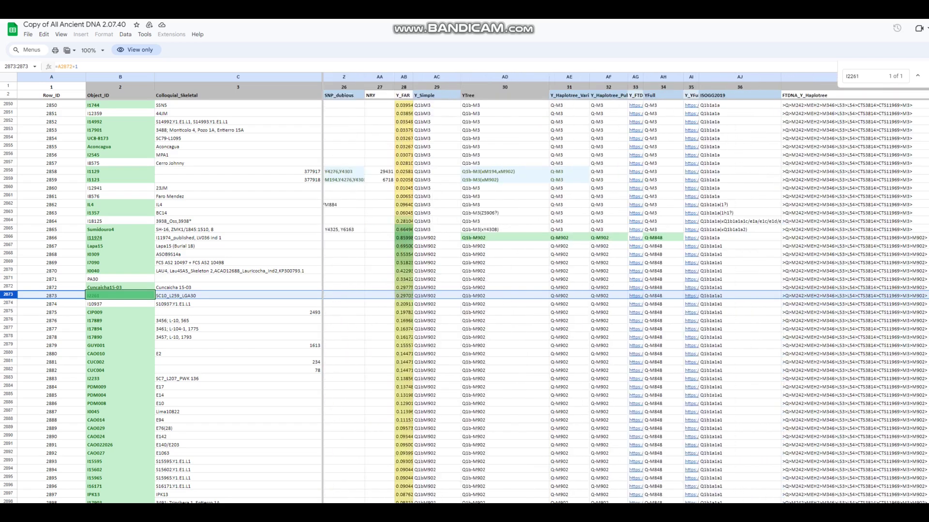
pyautogui.hscroll(15, 624, 290)
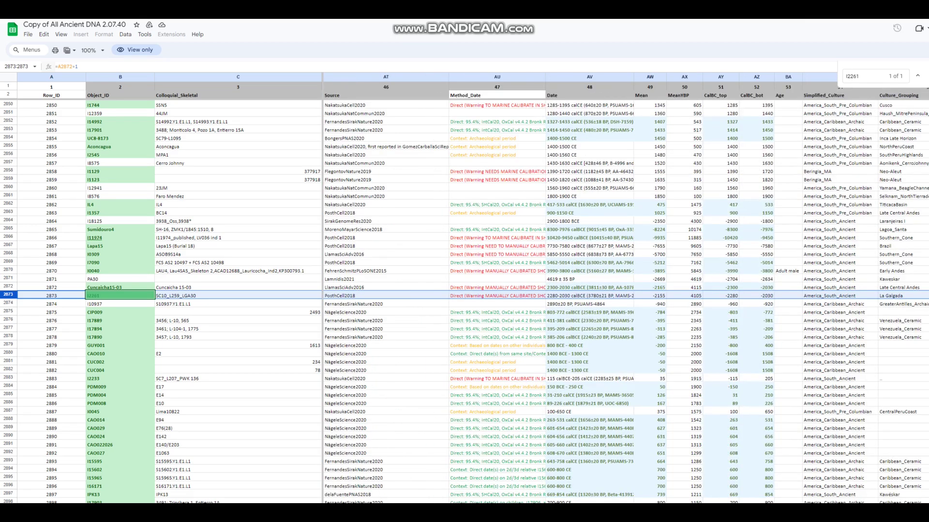
pyautogui.hscroll(3, 623, 290)
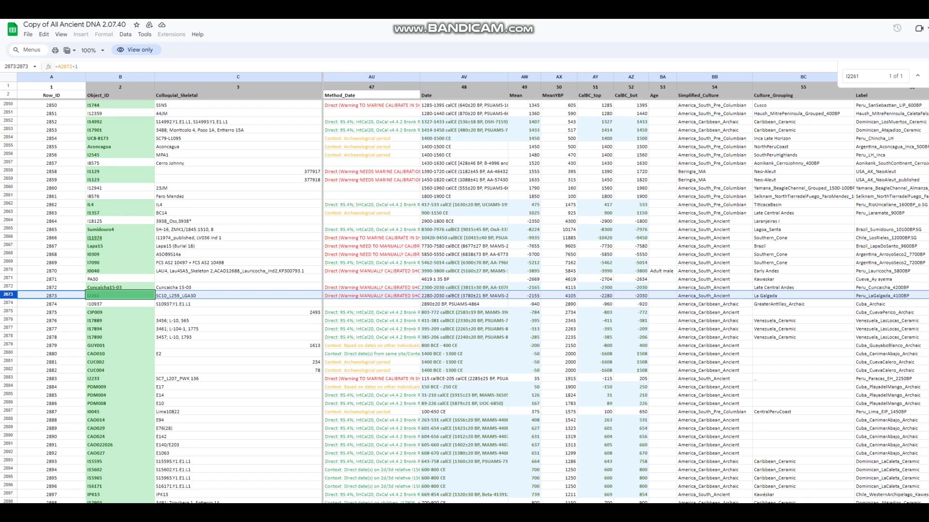
pyautogui.hscroll(-10, 624, 290)
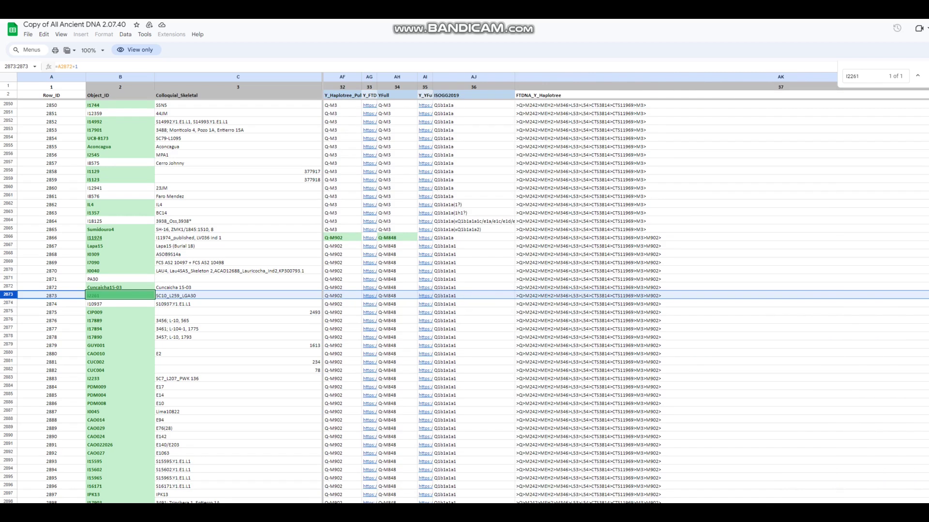
pyautogui.hscroll(-1, 624, 290)
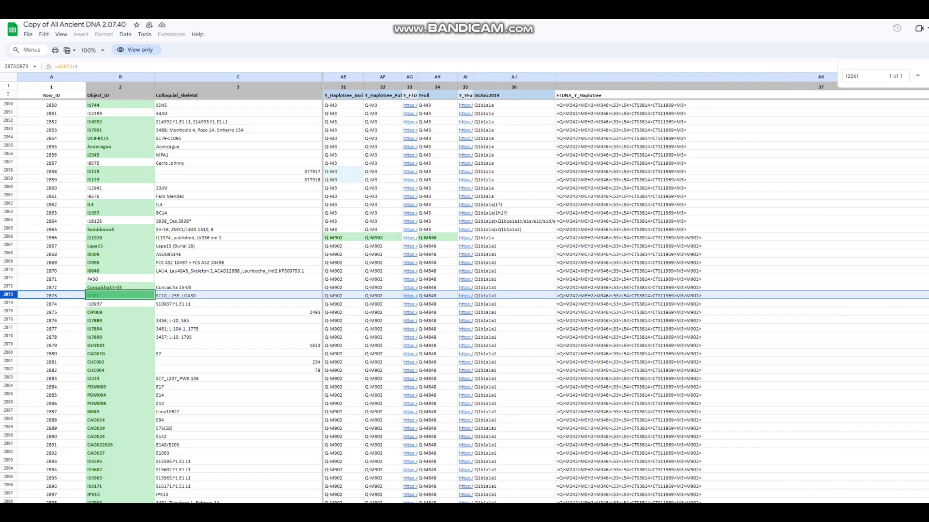
pyautogui.hscroll(-15, 624, 290)
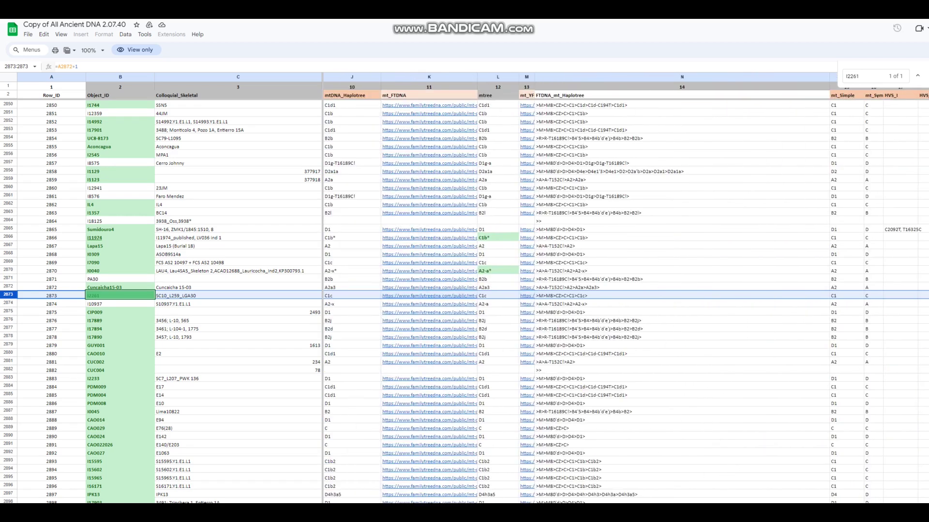
pyautogui.hscroll(-1, 624, 290)
pyautogui.hscroll(-5, 624, 290)
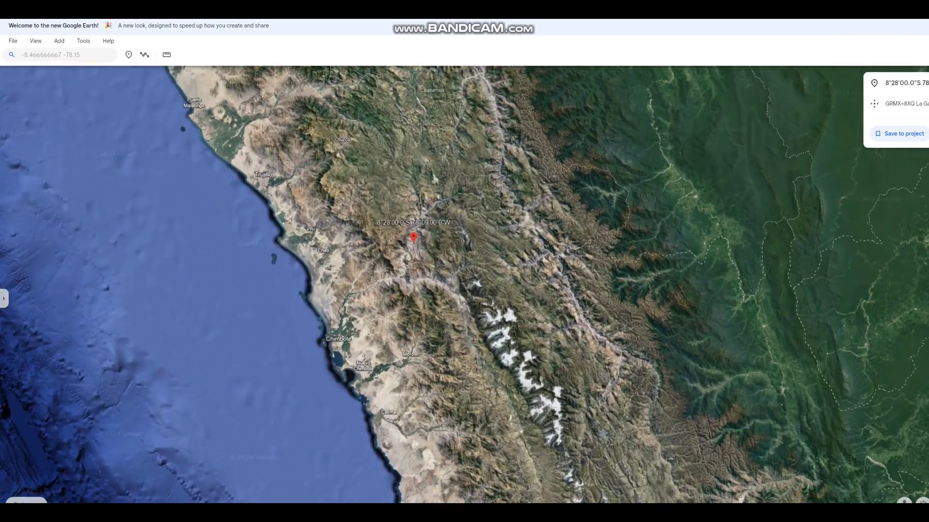
pyautogui.scroll(-10, 407, 286)
pyautogui.scroll(-10, 402, 278)
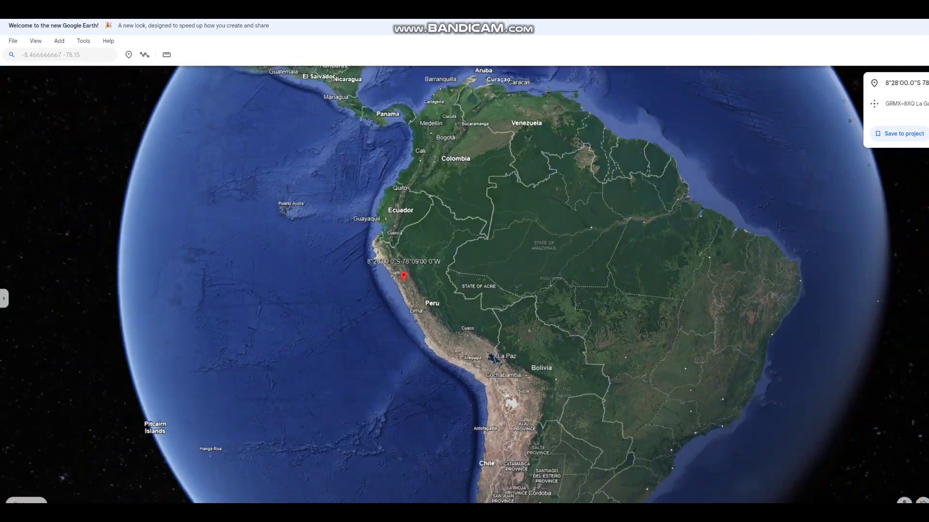
pyautogui.scroll(5, 401, 278)
pyautogui.scroll(5, 428, 287)
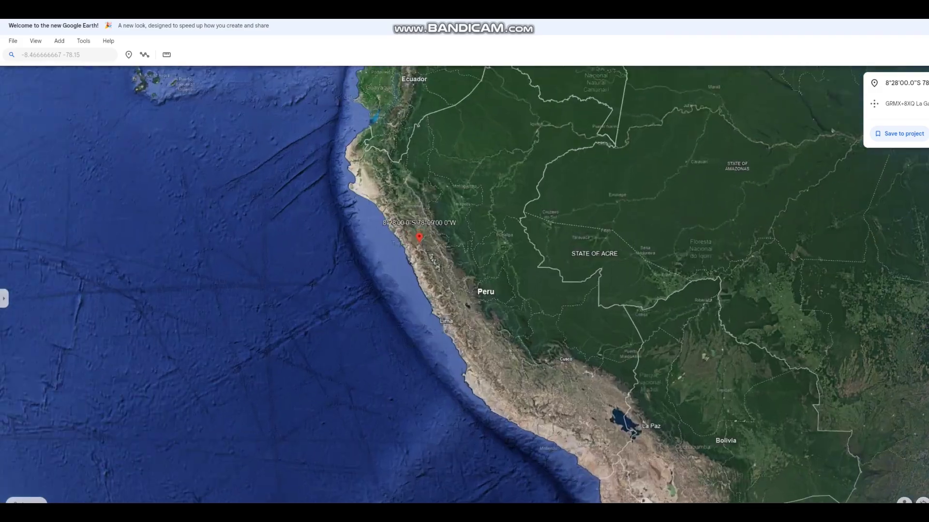
pyautogui.scroll(5, 411, 242)
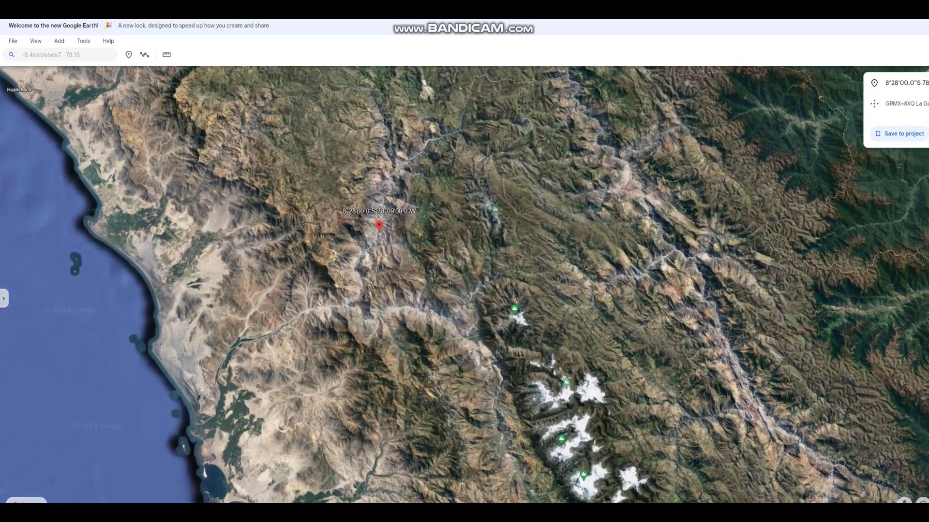
pyautogui.scroll(-5, 458, 262)
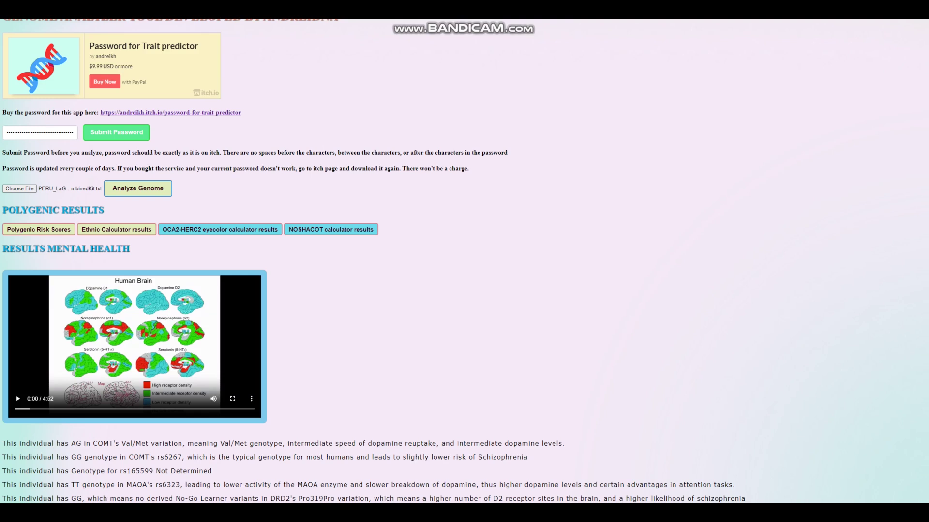
pyautogui.click(331, 230)
pyautogui.moveTo(43, 1); pyautogui.dragTo(429, 81)
pyautogui.moveTo(544, 218); pyautogui.dragTo(814, 377)
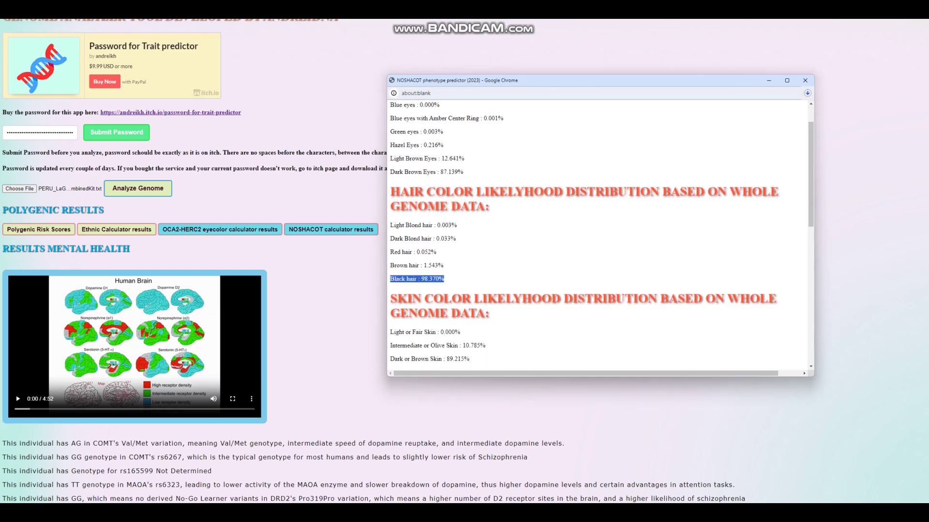
pyautogui.scroll(-2, 600, 237)
# Highlight the Dark Brown Eyes 87.139% and Dark or Brown Skin 89.215% predictions.
pyautogui.moveTo(469, 280); pyautogui.dragTo(390, 280)
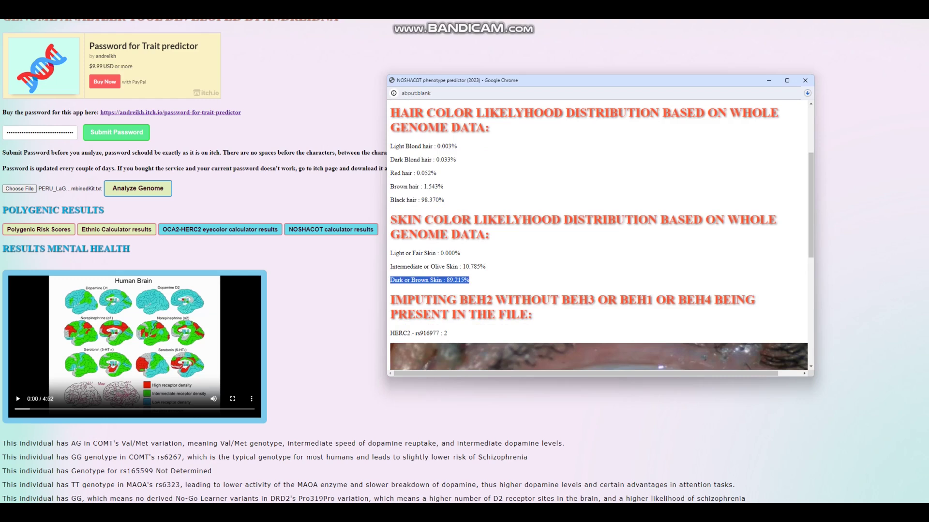
pyautogui.scroll(-2, 194, 291)
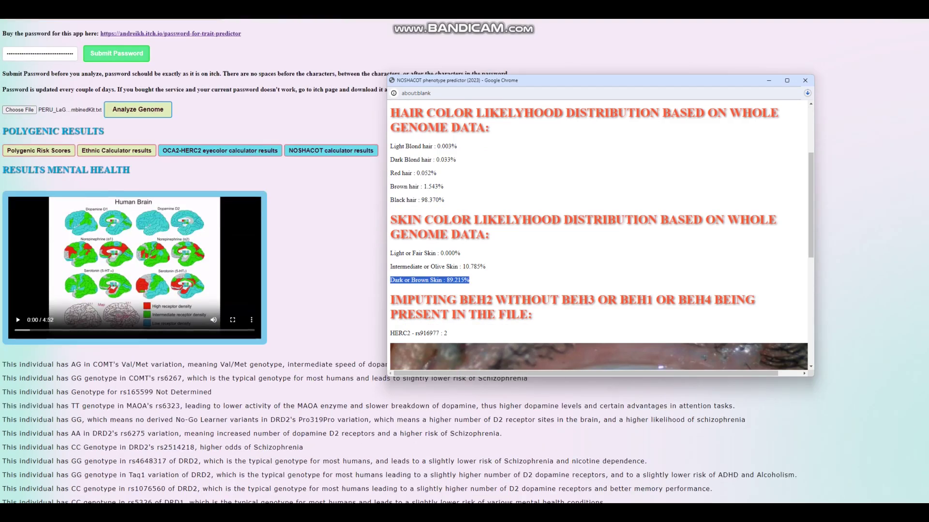
pyautogui.scroll(3, 194, 290)
pyautogui.scroll(3, 600, 237)
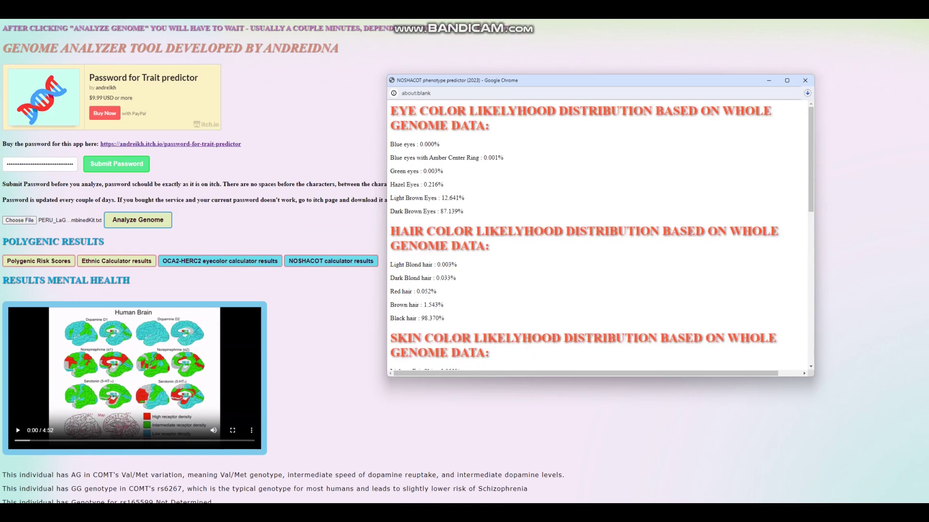
pyautogui.moveTo(463, 211); pyautogui.dragTo(389, 212)
pyautogui.moveTo(444, 318); pyautogui.dragTo(390, 318)
pyautogui.scroll(-4, 600, 237)
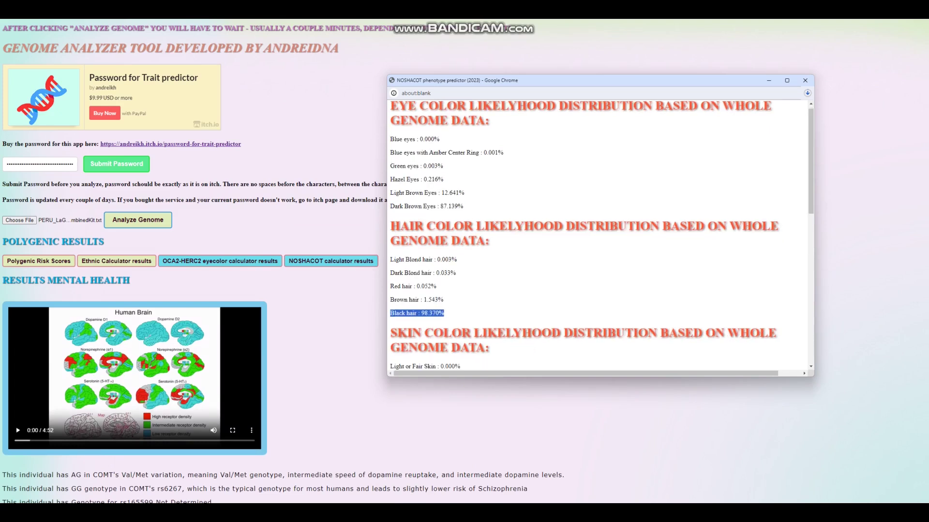
pyautogui.click(470, 240)
pyautogui.moveTo(469, 240); pyautogui.dragTo(398, 241)
pyautogui.click(397, 241)
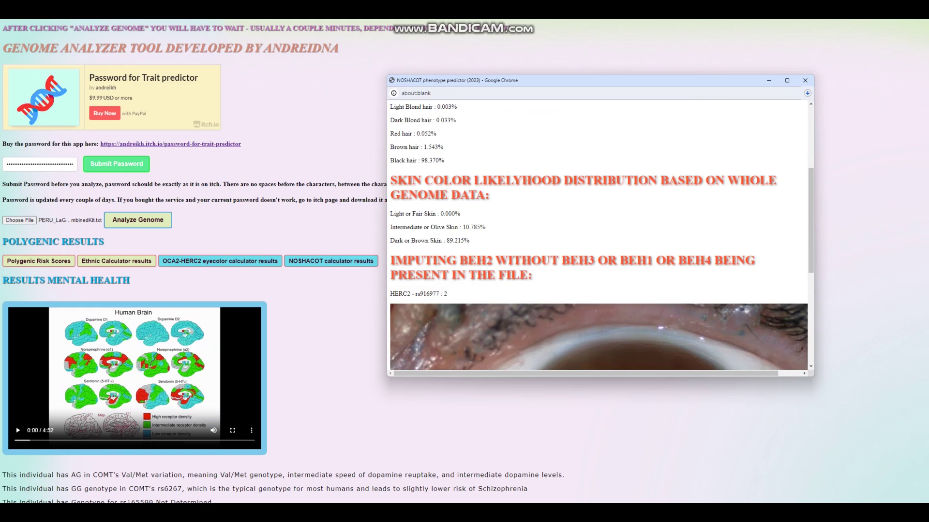
pyautogui.scroll(4, 600, 238)
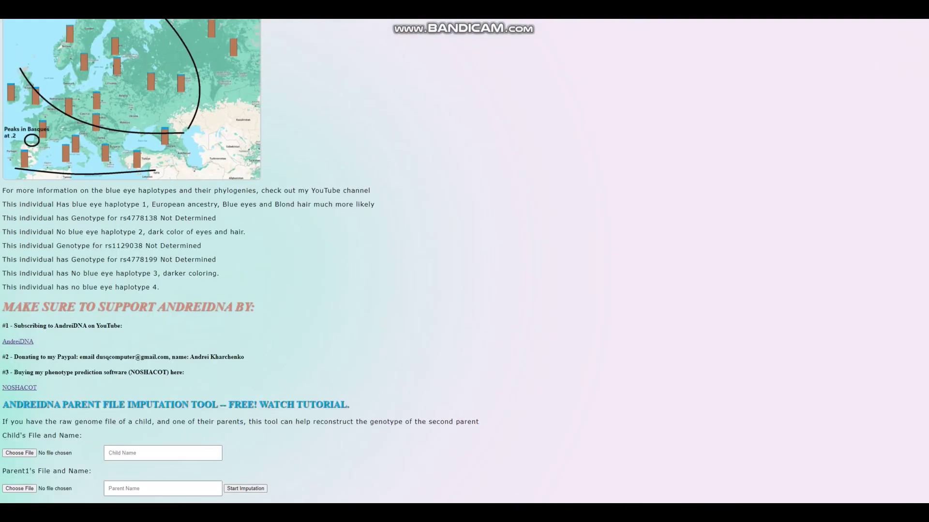
# Highlight the blue-eye haplotype findings: haplotypes 2–4 absent, haplotype 1 present.
pyautogui.moveTo(52, 233); pyautogui.dragTo(244, 232)
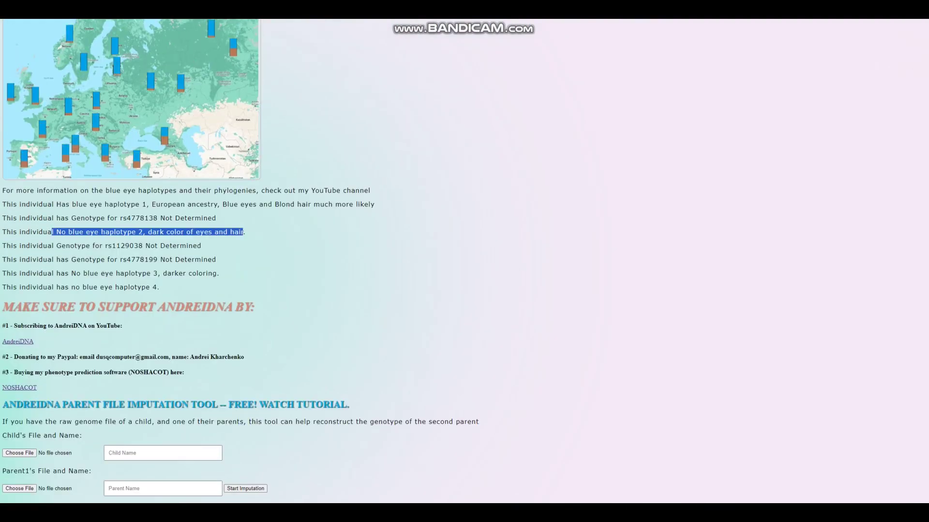
pyautogui.moveTo(220, 273); pyautogui.dragTo(37, 274)
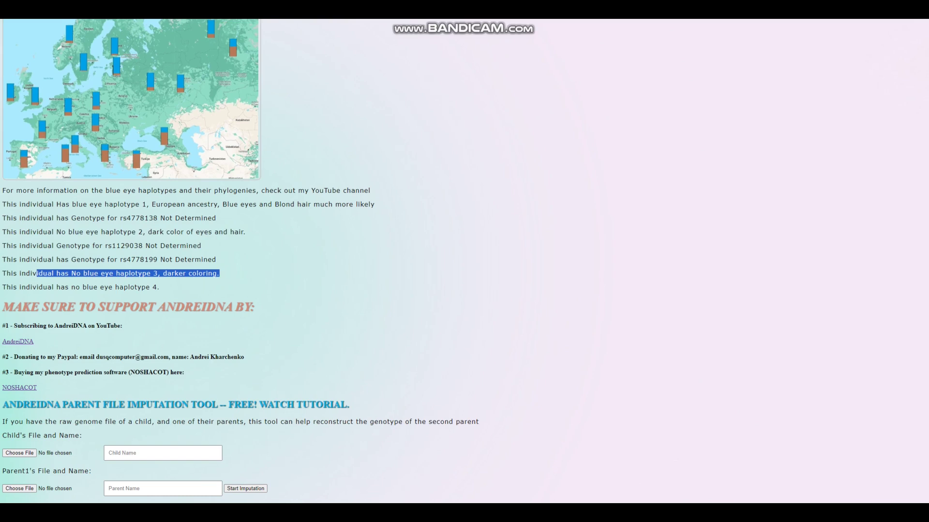
pyautogui.moveTo(160, 287); pyautogui.dragTo(3, 287)
pyautogui.click(9, 289)
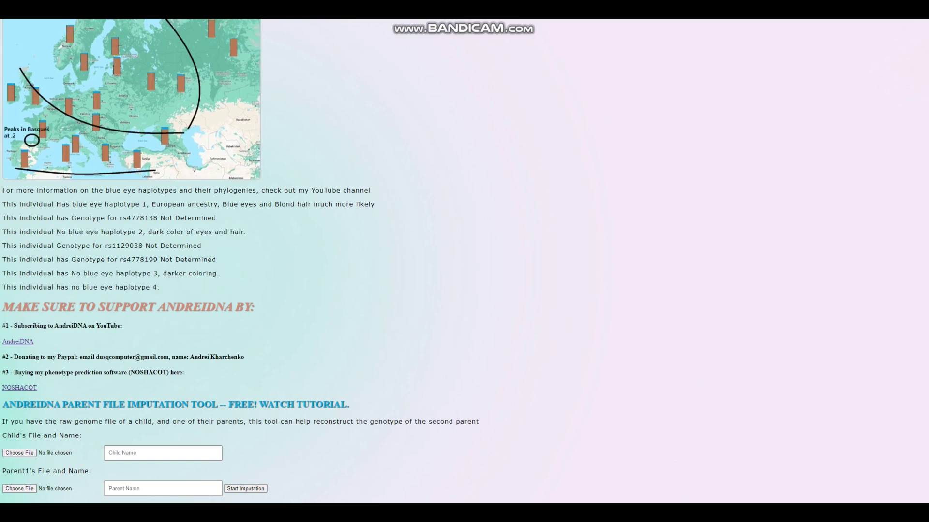
pyautogui.moveTo(19, 204); pyautogui.dragTo(375, 204)
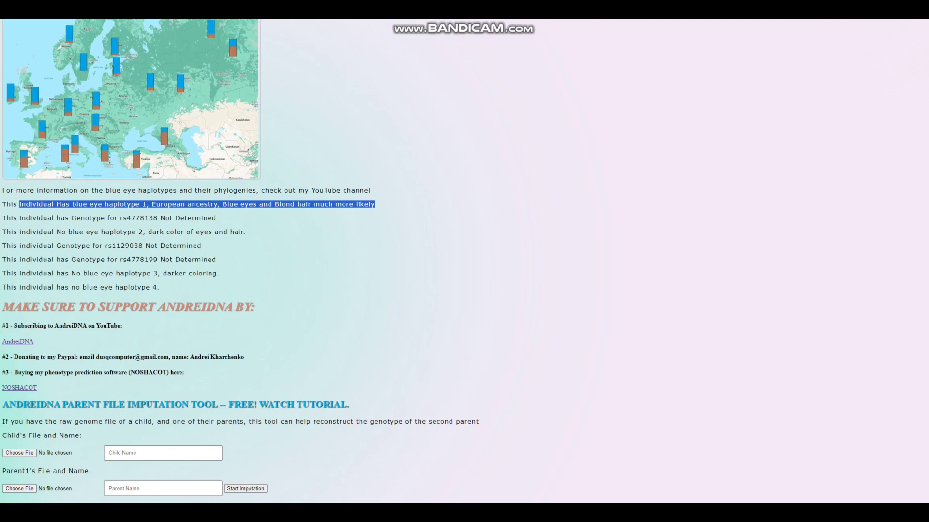
pyautogui.click(376, 205)
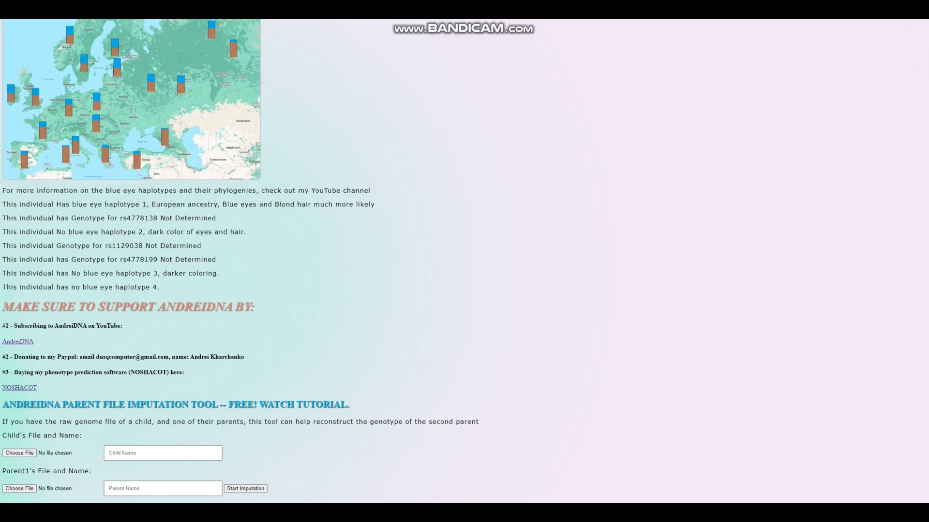
# Highlight the type 2 diabetes risk of 1.685 and the Alzheimer's risk of 2.964.
pyautogui.scroll(20, 464, 261)
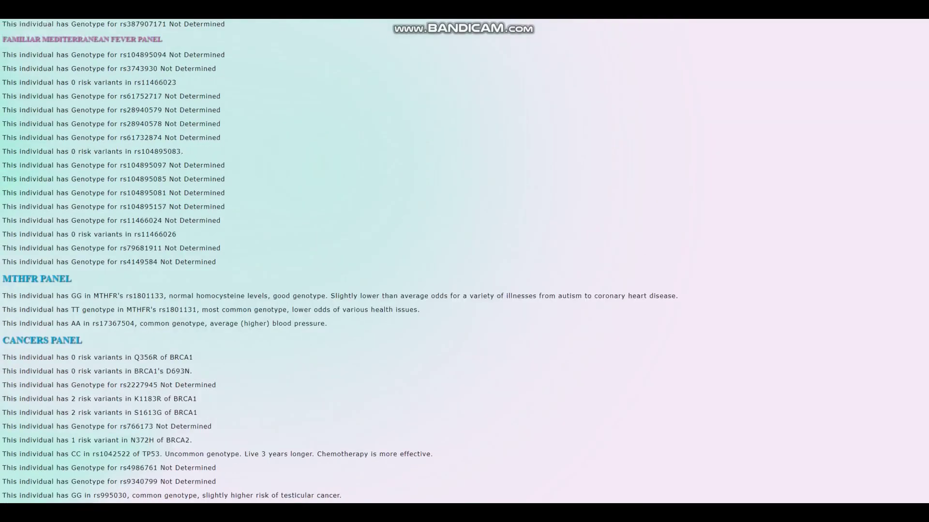
pyautogui.scroll(20, 464, 261)
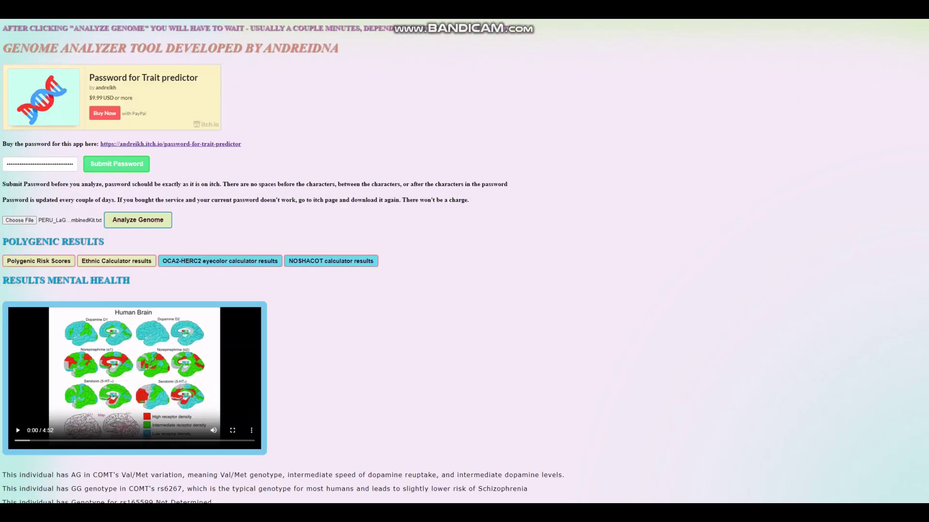
pyautogui.scroll(-1, 464, 261)
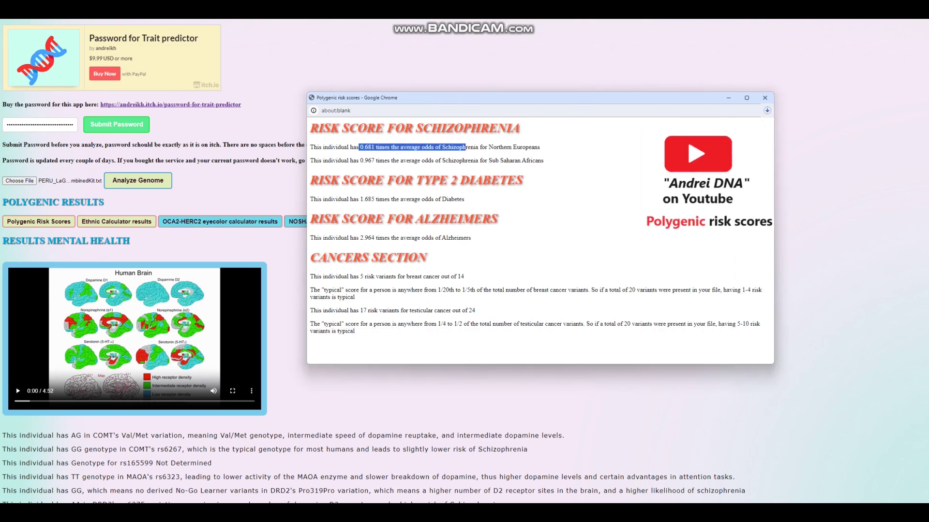
pyautogui.moveTo(350, 199); pyautogui.dragTo(399, 200)
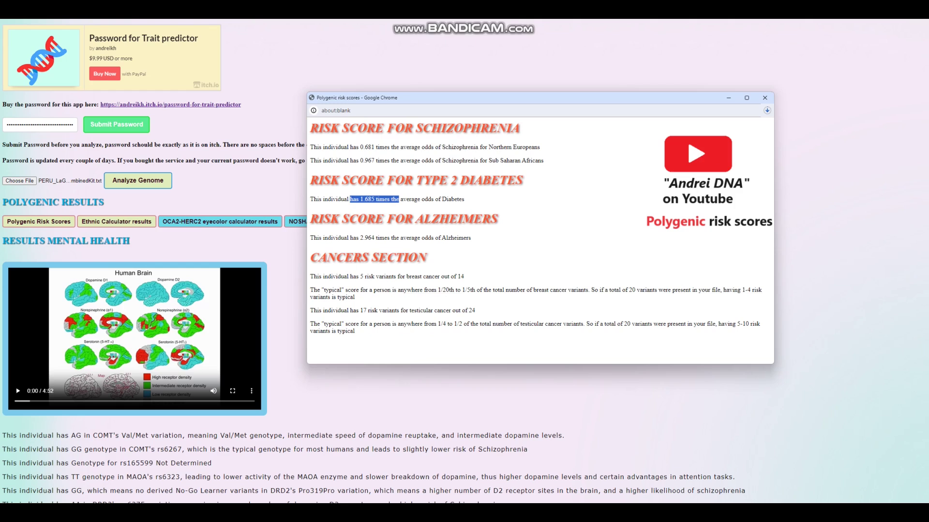
pyautogui.moveTo(353, 238); pyautogui.dragTo(396, 238)
pyautogui.click(396, 238)
# Highlight the 5 of 14 breast cancer and 17 of 24 testicular cancer variants.
pyautogui.moveTo(350, 276); pyautogui.dragTo(464, 277)
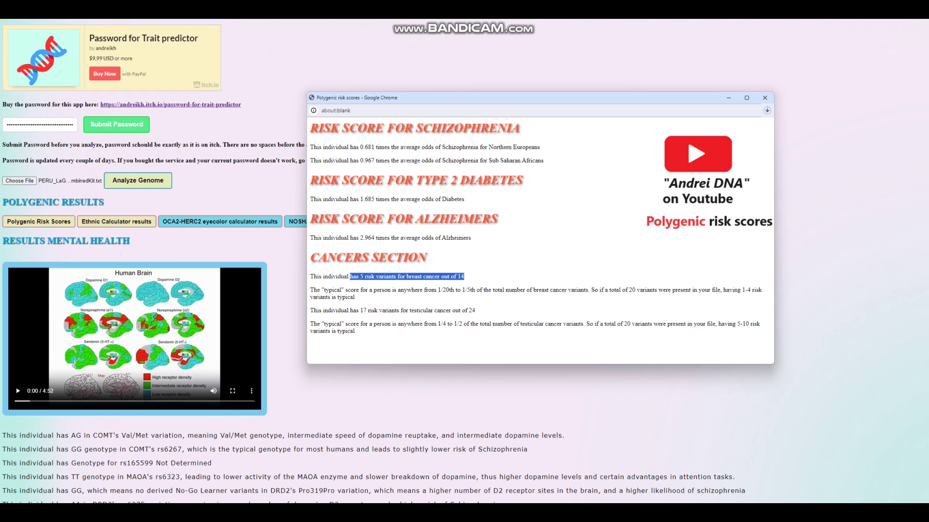
pyautogui.moveTo(313, 310); pyautogui.dragTo(475, 311)
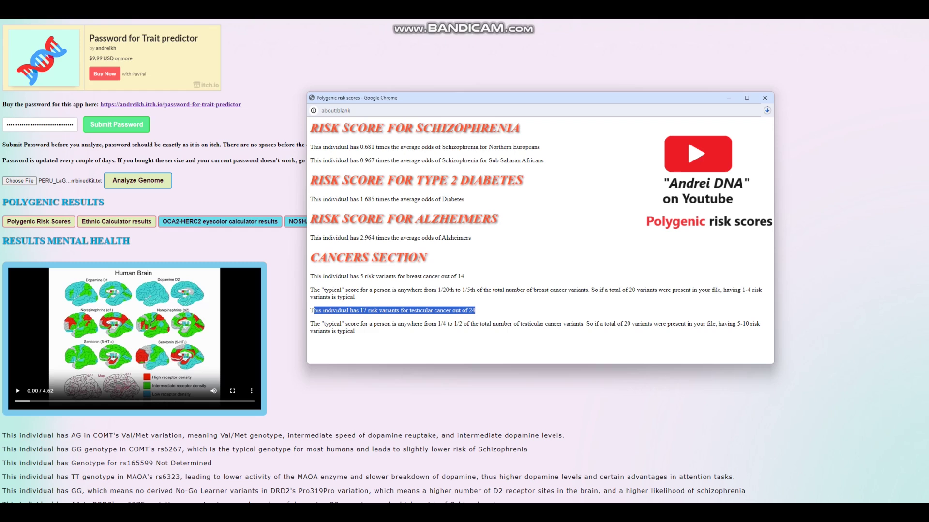
pyautogui.moveTo(360, 277); pyautogui.dragTo(464, 277)
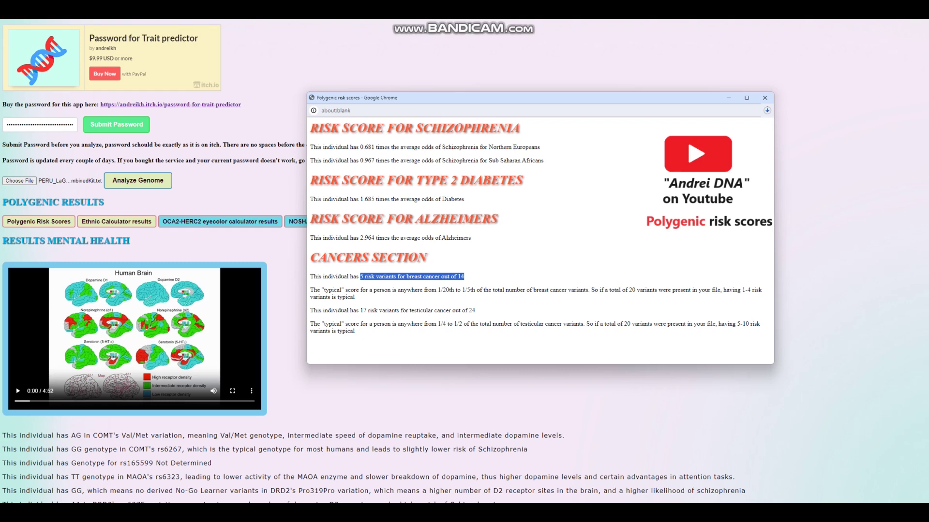
pyautogui.moveTo(360, 311); pyautogui.dragTo(475, 310)
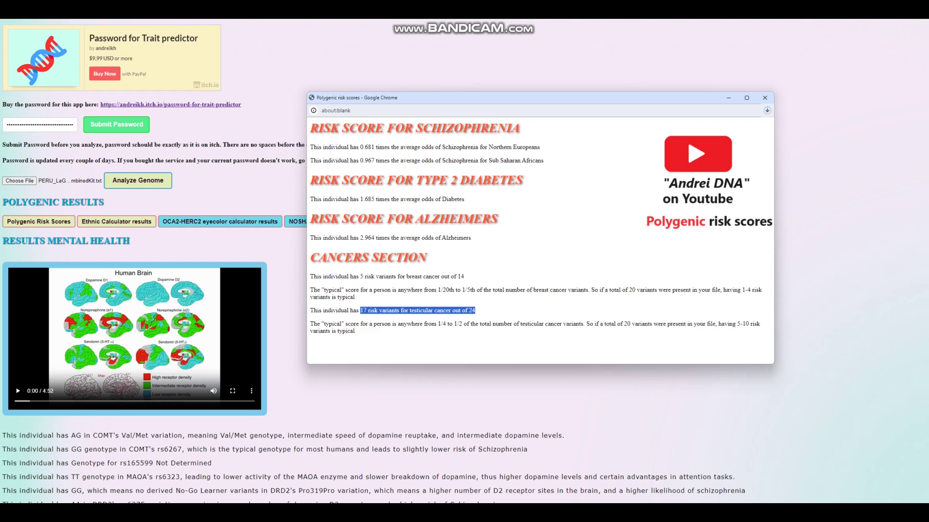
# Close the risk scores, then highlight COMT AG, MAOA rs6323 TT and the rs2129785 result.
pyautogui.click(764, 98)
pyautogui.scroll(-4, 764, 97)
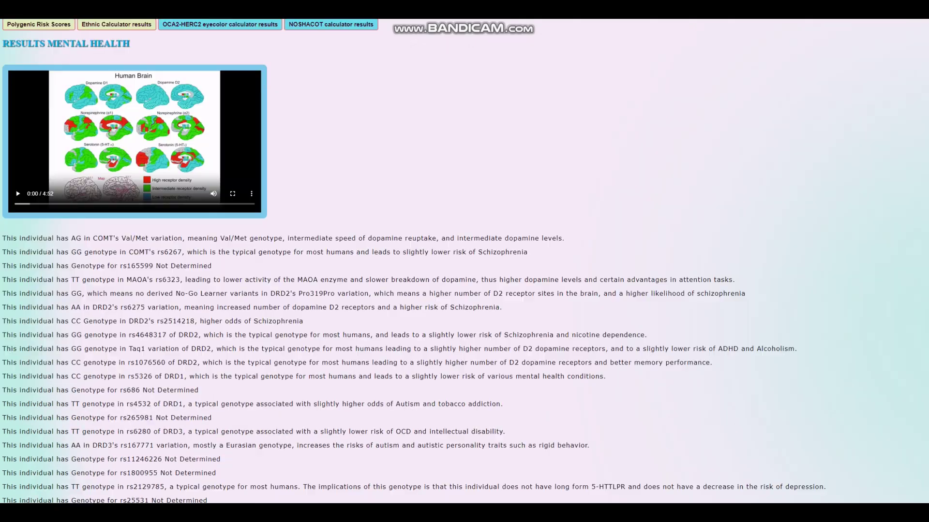
pyautogui.scroll(-1, 413, 261)
pyautogui.moveTo(71, 199); pyautogui.dragTo(174, 199)
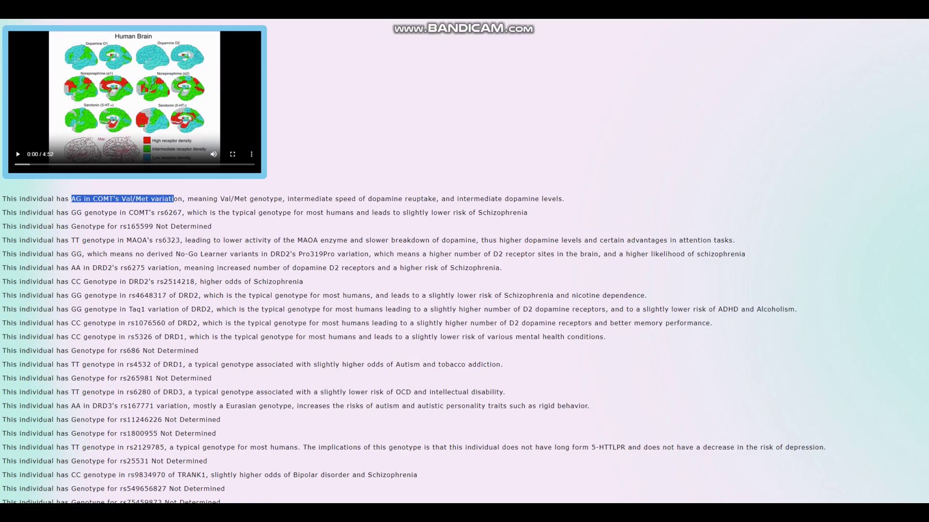
pyautogui.moveTo(69, 240); pyautogui.dragTo(181, 240)
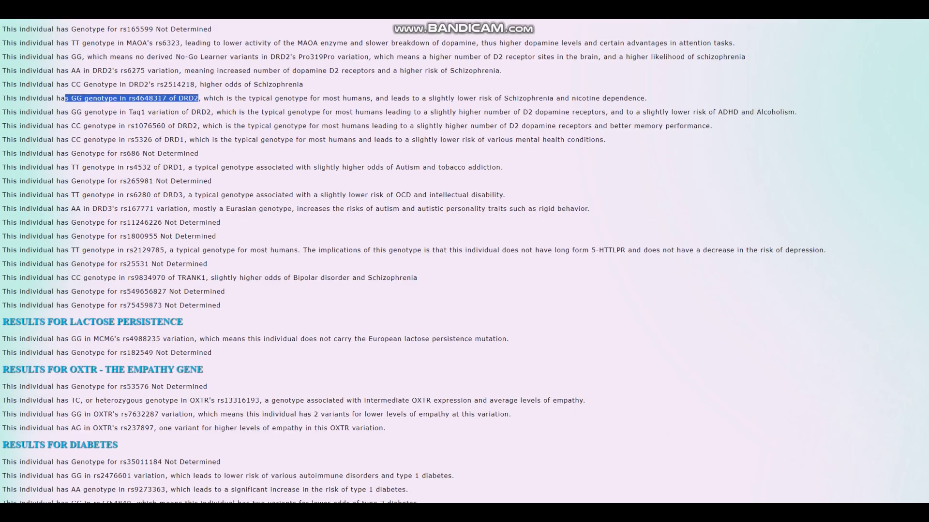
pyautogui.tripleClick(341, 250)
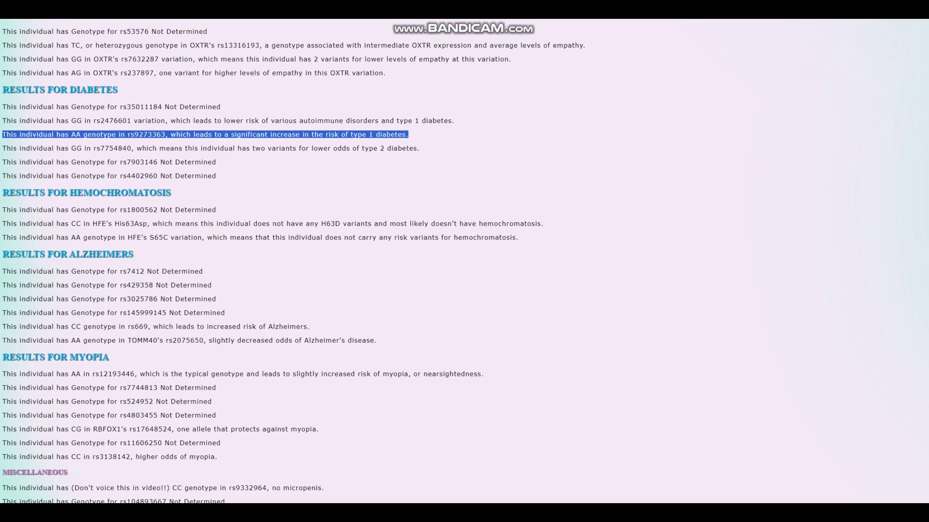
# Highlight the HFE His63Asp and S65C results and the undetermined rs7412/rs429358 Alzheimer's lines.
pyautogui.scroll(-1, 465, 261)
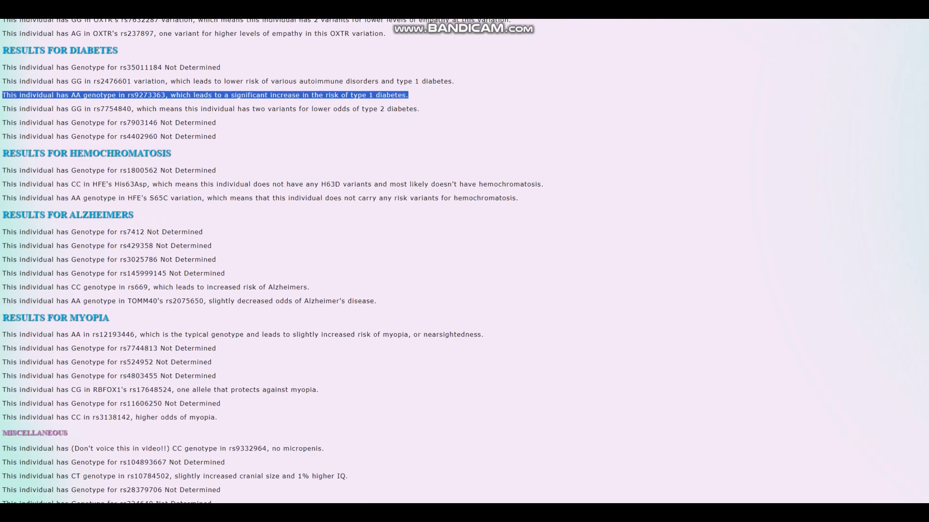
pyautogui.moveTo(518, 198); pyautogui.dragTo(21, 184)
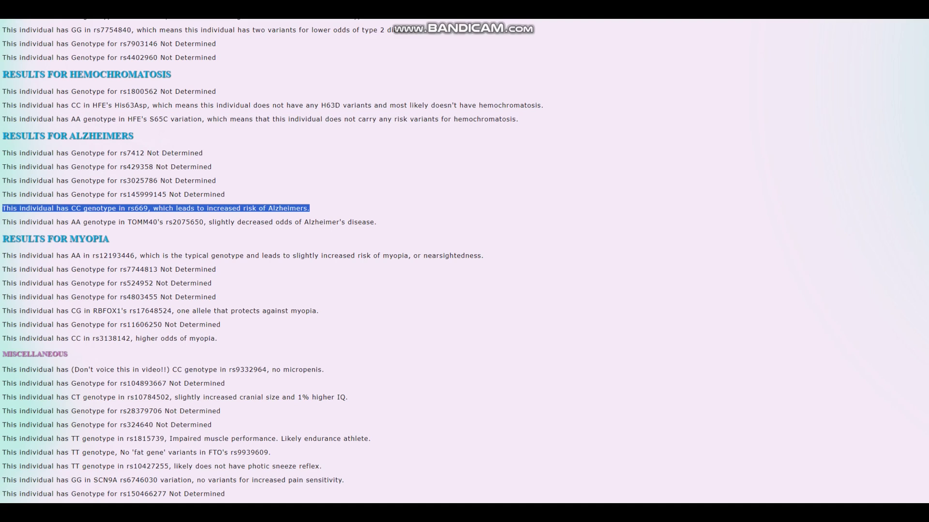
pyautogui.moveTo(214, 167); pyautogui.dragTo(2, 154)
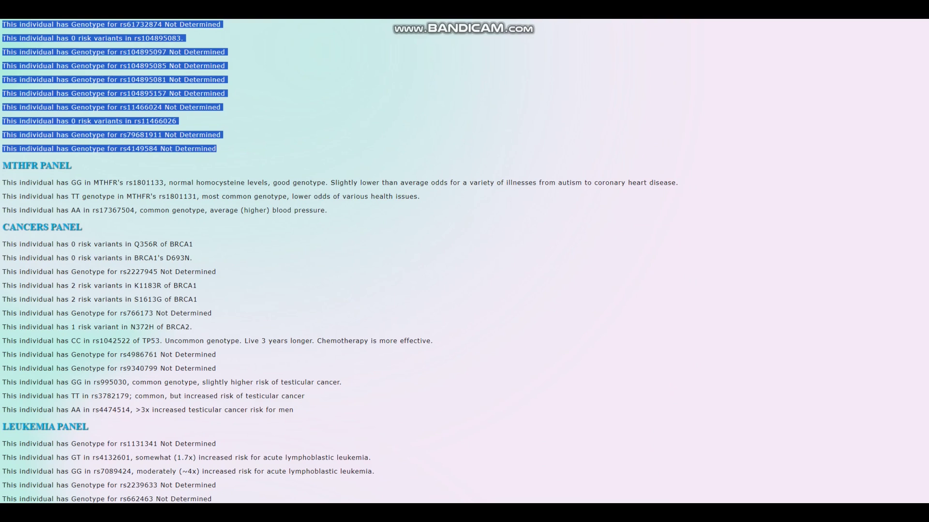
# Highlight the rs1801133 normal homocysteine, rs1801131 TT and rs17367504 blood pressure results.
pyautogui.moveTo(123, 183); pyautogui.dragTo(273, 182)
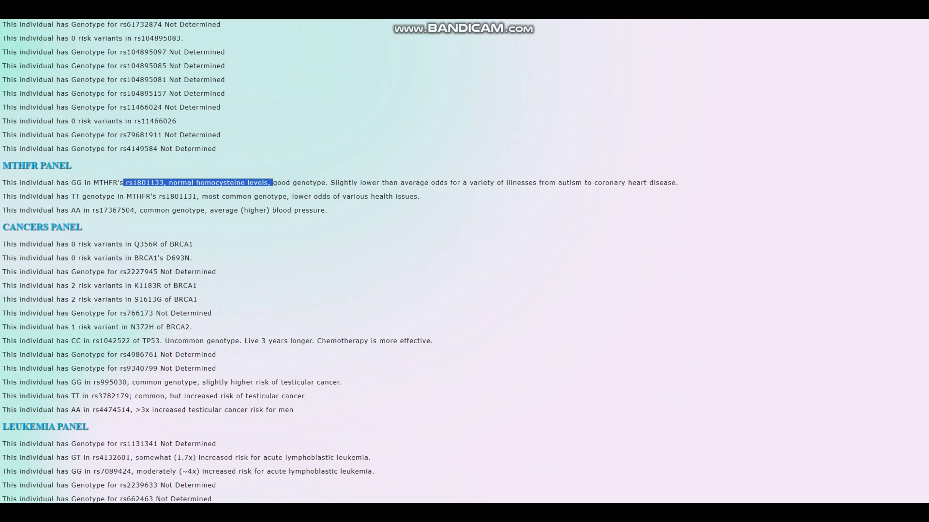
pyautogui.moveTo(51, 197); pyautogui.dragTo(414, 197)
pyautogui.moveTo(53, 210); pyautogui.dragTo(82, 227)
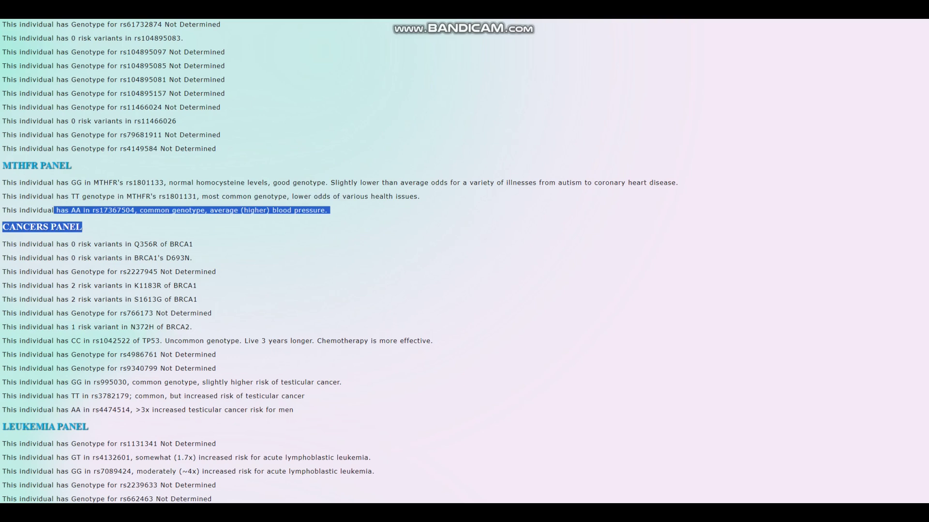
# Highlight the BRCA1 K1183R/S1613G variants, three testicular cancer lines and rs7089424 leukemia result.
pyautogui.scroll(-2, 339, 261)
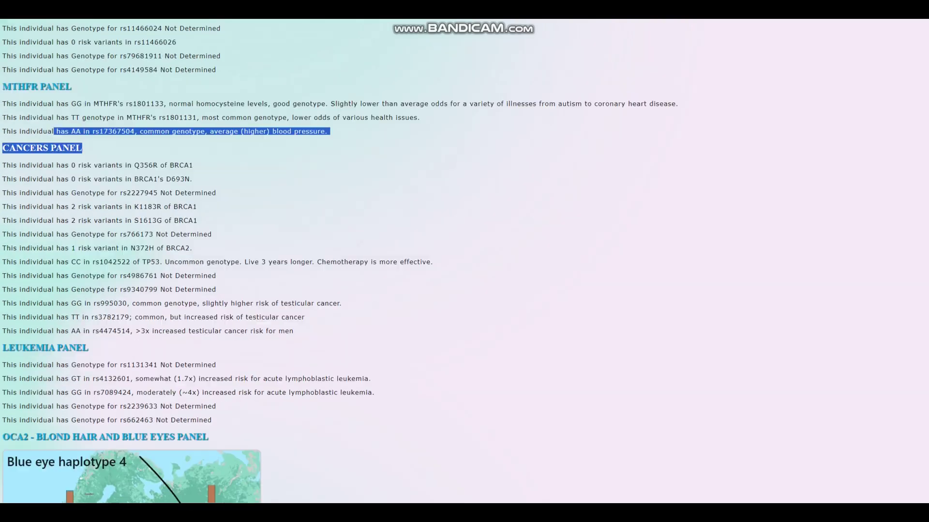
pyautogui.moveTo(198, 220); pyautogui.dragTo(2, 206)
pyautogui.click(101, 214)
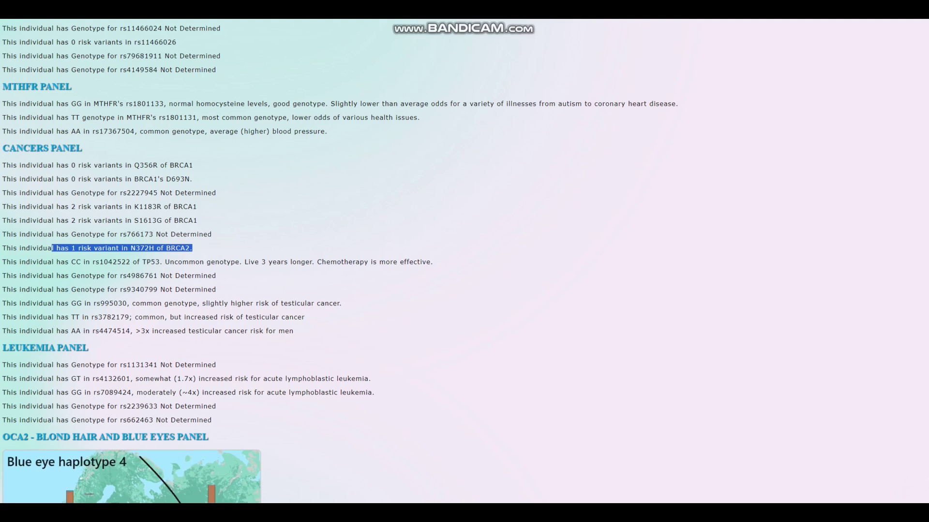
pyautogui.moveTo(293, 331); pyautogui.dragTo(1, 304)
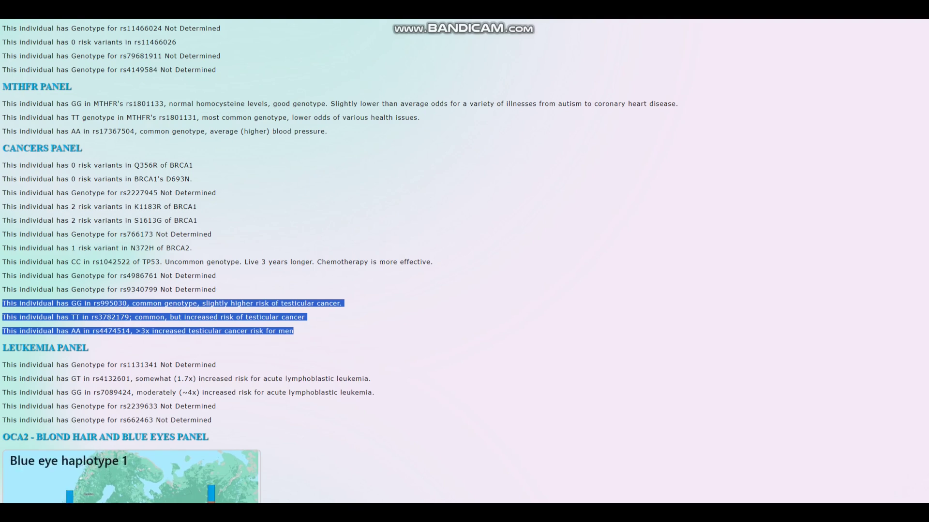
pyautogui.moveTo(298, 332); pyautogui.dragTo(2, 303)
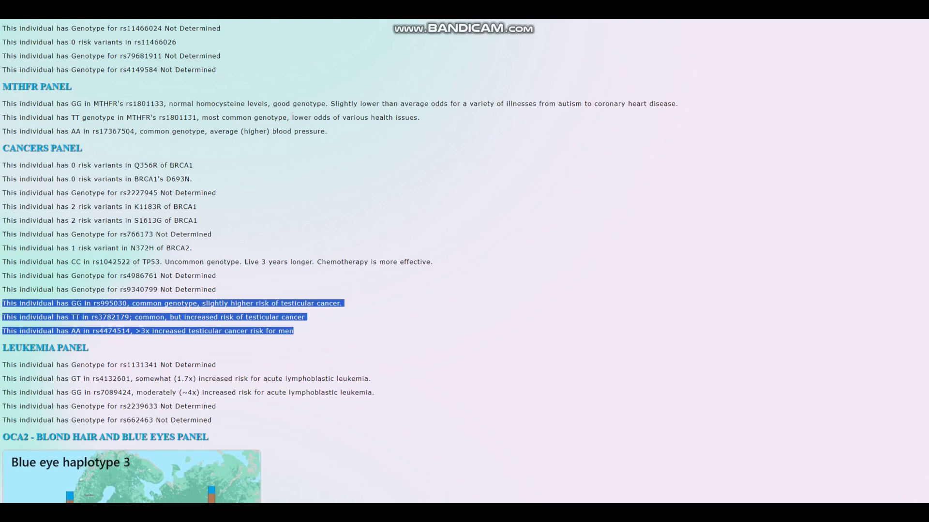
pyautogui.scroll(-2, 338, 261)
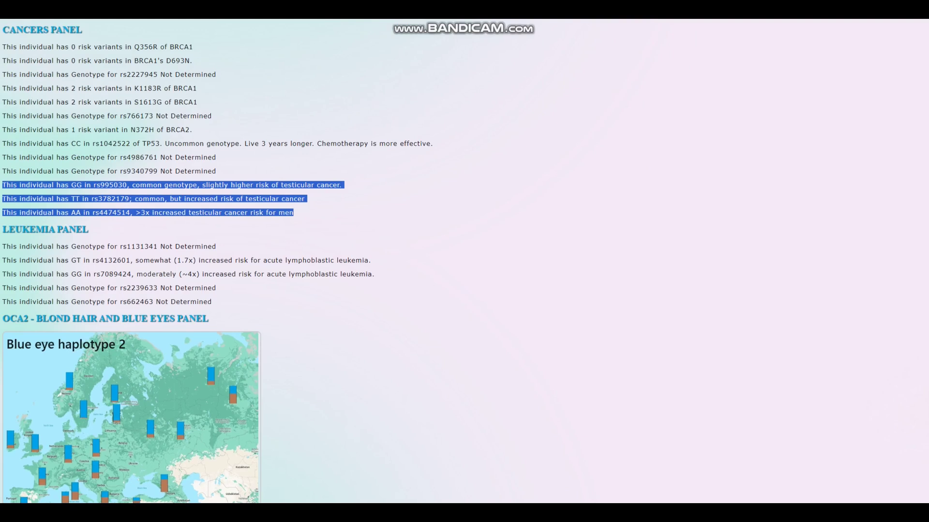
pyautogui.moveTo(377, 275); pyautogui.dragTo(2, 260)
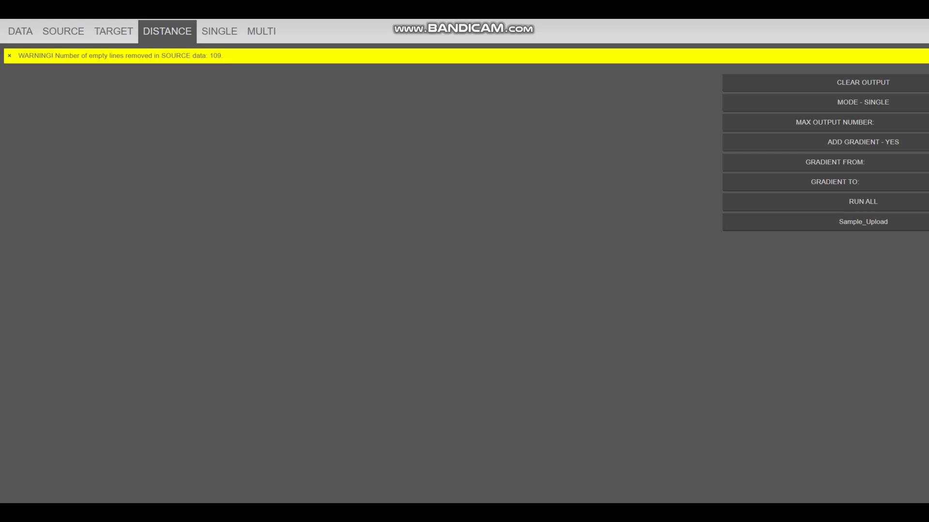
# Compute distances from Sample_Upload to all sources and select the full distance list.
pyautogui.click(863, 202)
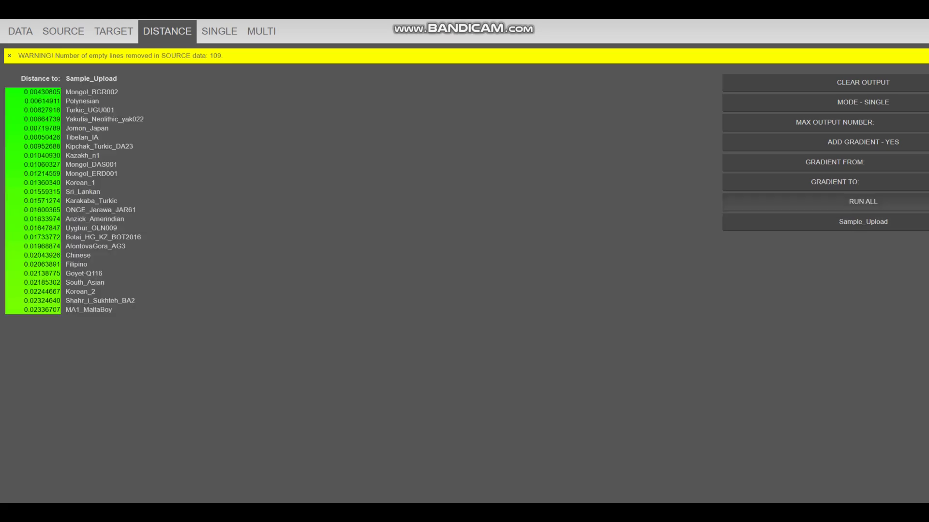
pyautogui.hotkey('ctrl', 'a')
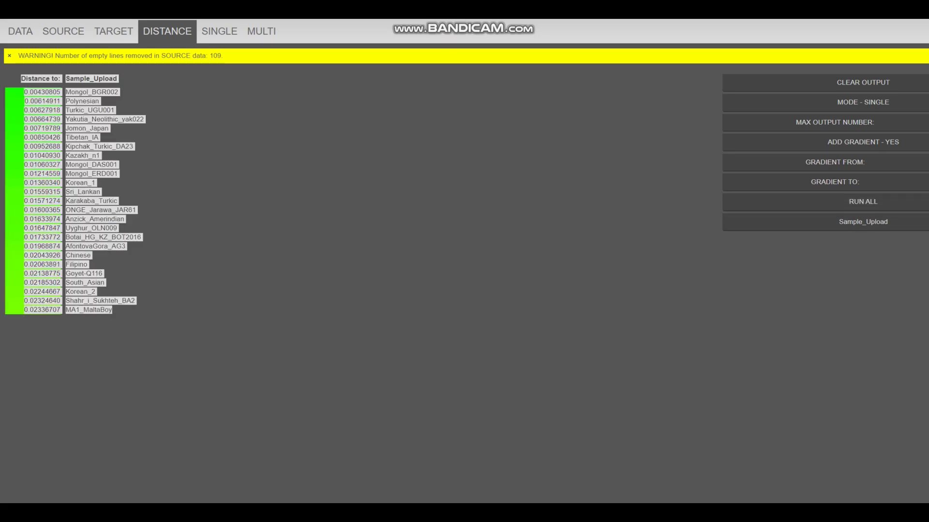
pyautogui.click(309, 242)
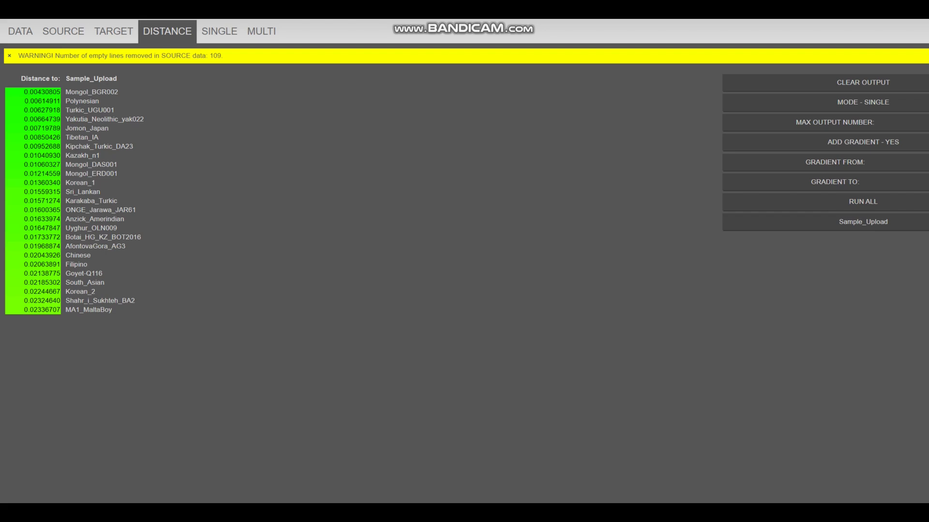
pyautogui.hotkey('ctrl', 'a')
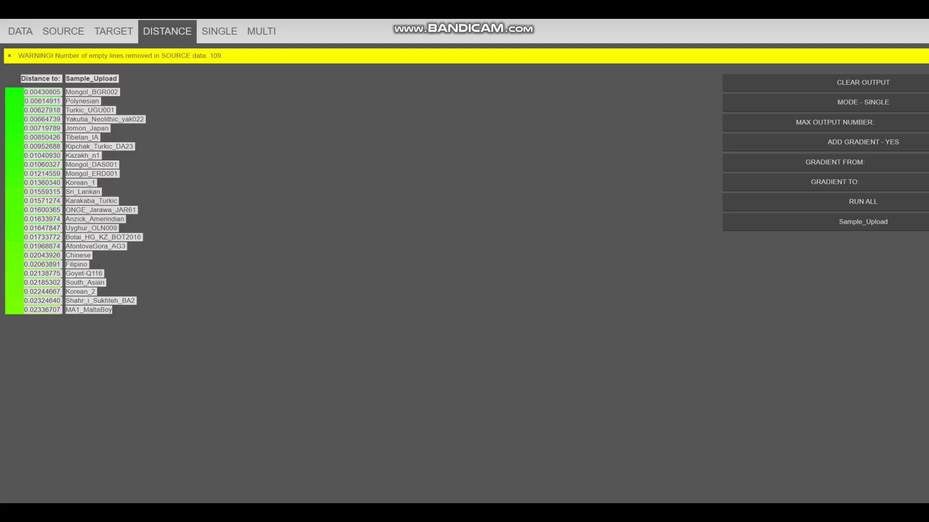
pyautogui.click(232, 242)
# Run the Sample_Upload model with three populations, then again with four.
pyautogui.click(219, 31)
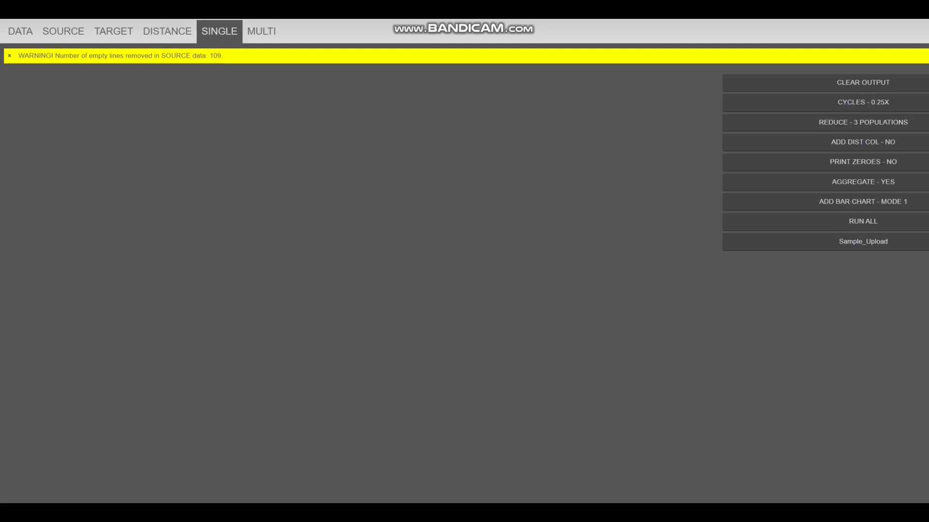
pyautogui.click(863, 221)
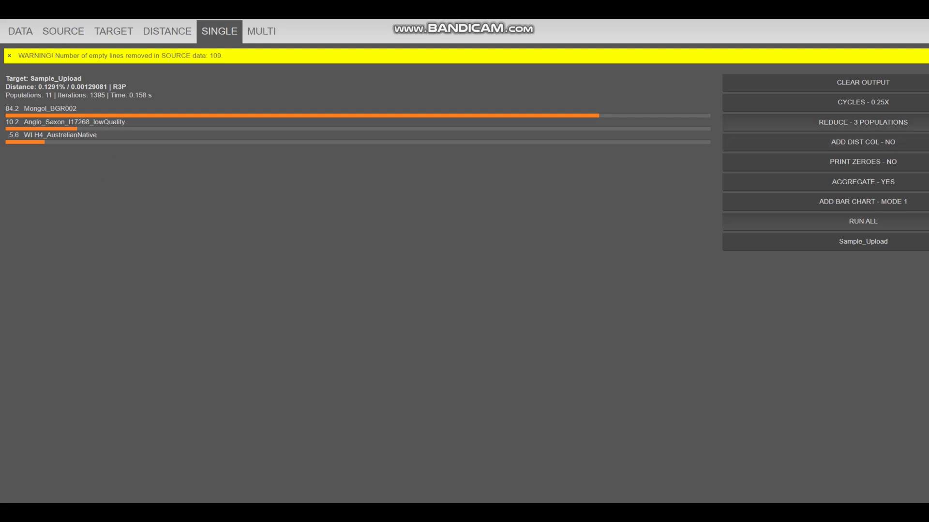
pyautogui.click(863, 122)
pyautogui.click(863, 221)
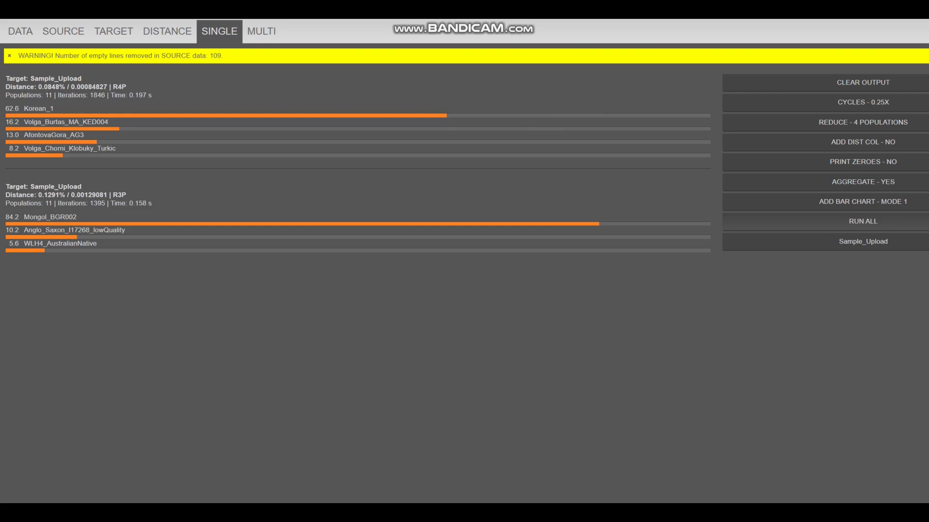
pyautogui.click(358, 122)
pyautogui.click(368, 310)
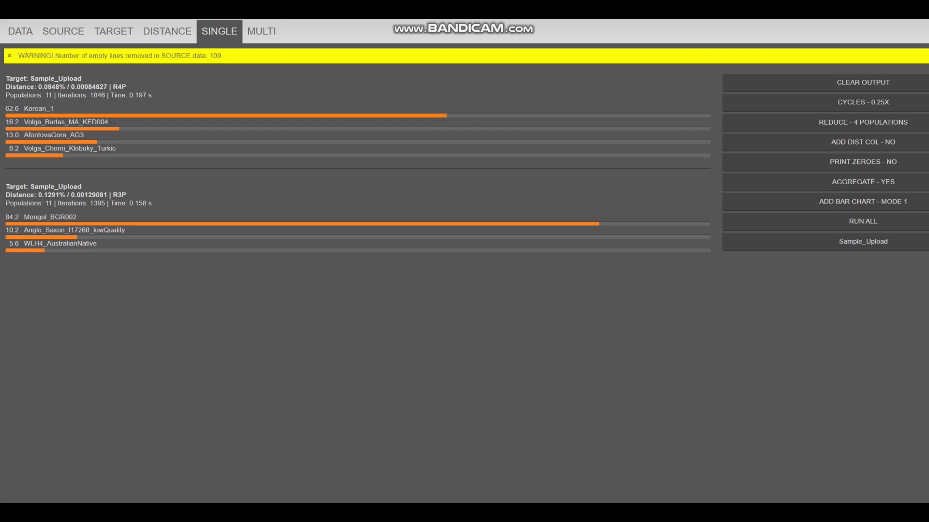
pyautogui.click(67, 116)
# Raise the model to five populations, rerun it and highlight the new result block.
pyautogui.click(863, 122)
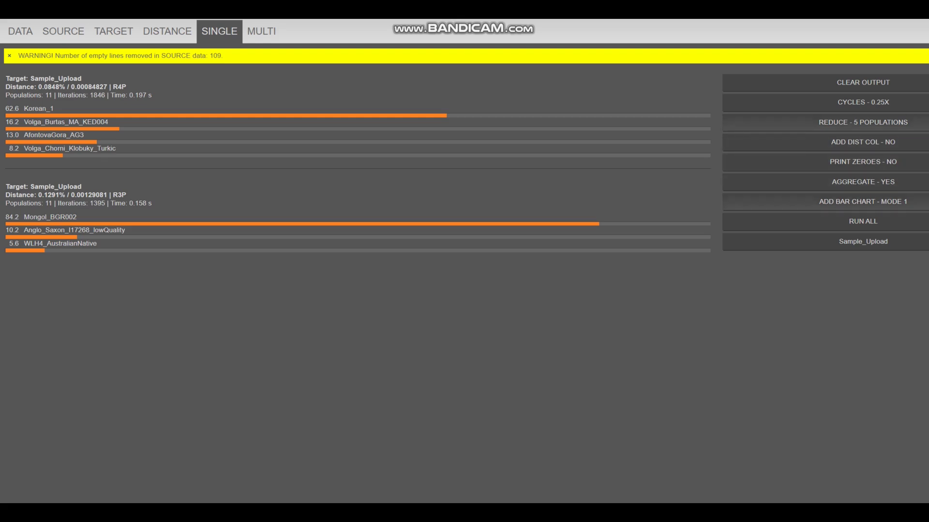
pyautogui.click(863, 221)
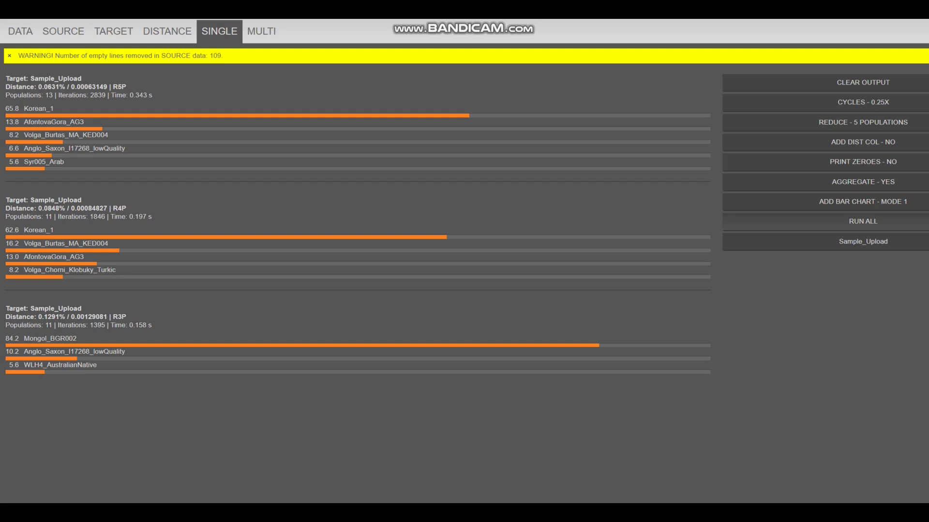
pyautogui.moveTo(63, 162); pyautogui.dragTo(6, 79)
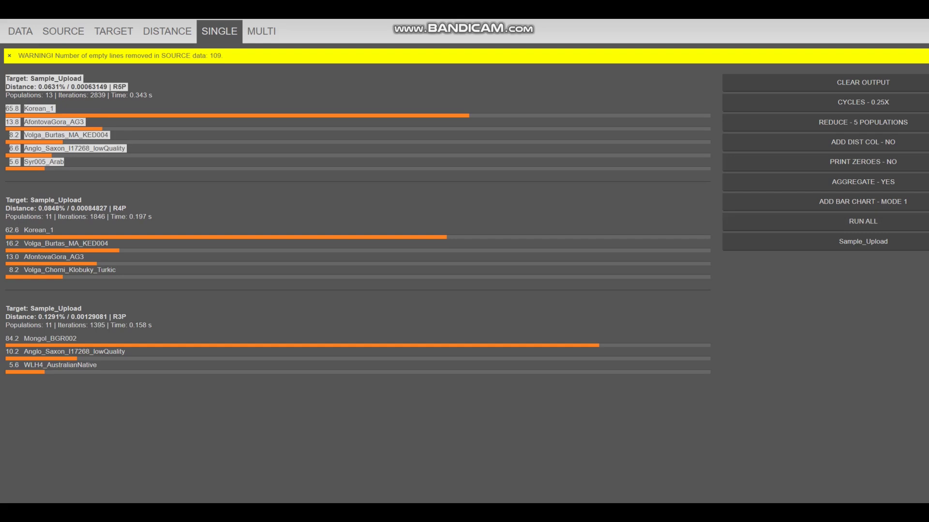
pyautogui.click(290, 145)
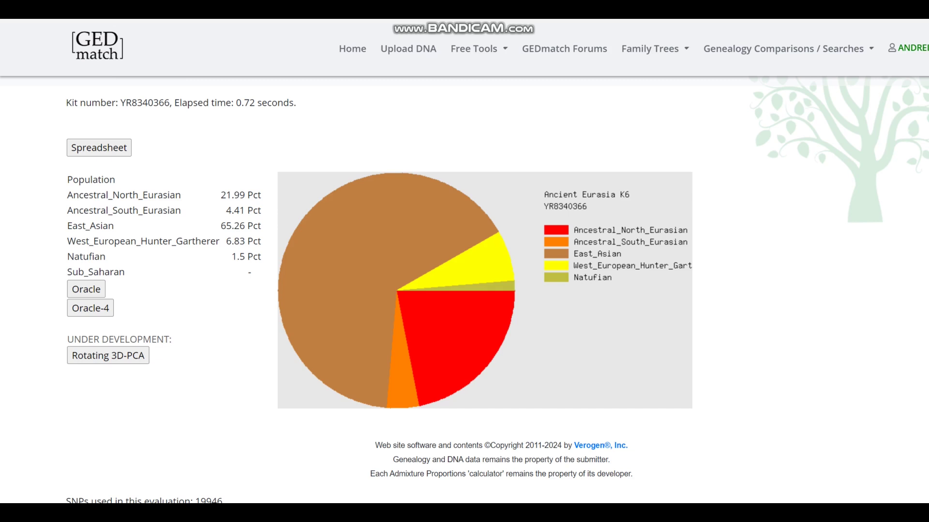
# Highlight the K6 percentages: East_Asian 65.26, Ancestral_North_Eurasian 21.99, Ancestral_South_Eurasian 4.41, WHG 6.83, Natufian 1.5.
pyautogui.moveTo(221, 226); pyautogui.dragTo(245, 226)
pyautogui.moveTo(221, 195); pyautogui.dragTo(247, 195)
pyautogui.moveTo(226, 210); pyautogui.dragTo(251, 210)
pyautogui.moveTo(226, 242); pyautogui.dragTo(246, 242)
pyautogui.moveTo(233, 257); pyautogui.dragTo(253, 257)
pyautogui.click(253, 257)
# Open the K6 Oracle results and highlight Pima as the closest single population.
pyautogui.click(87, 289)
pyautogui.scroll(-3, 465, 261)
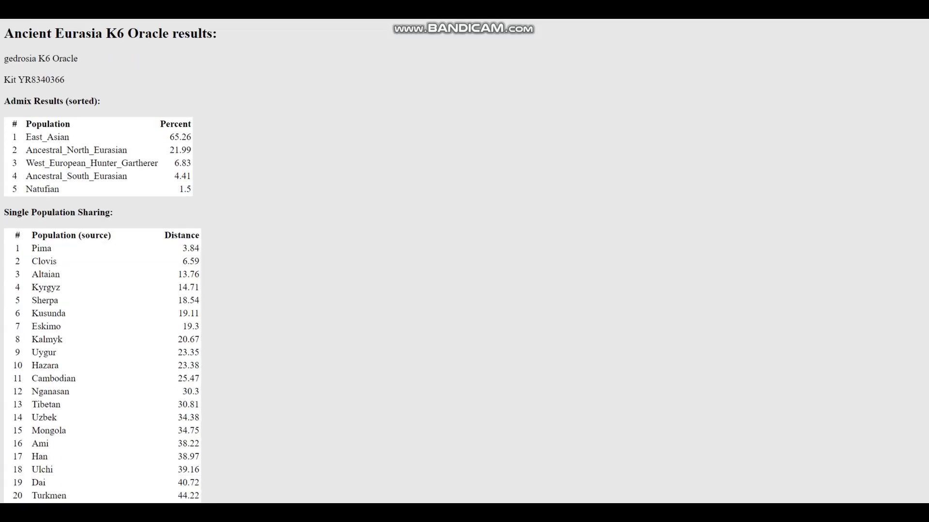
pyautogui.moveTo(15, 209); pyautogui.dragTo(60, 235)
pyautogui.click(68, 235)
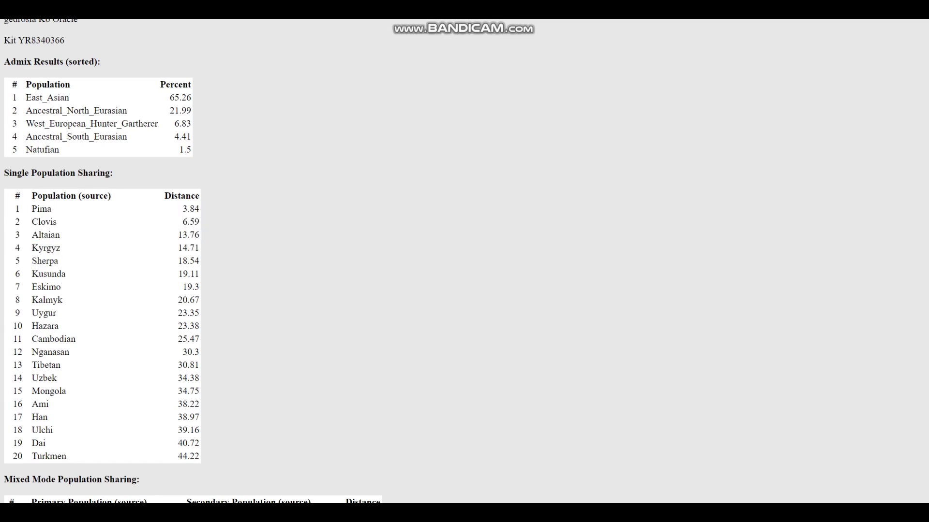
# Highlight the mixed-mode pairings: 76.2% Clovis, Pima + Anatolia_N, and Pima + Europe_EN.
pyautogui.scroll(-5, 194, 261)
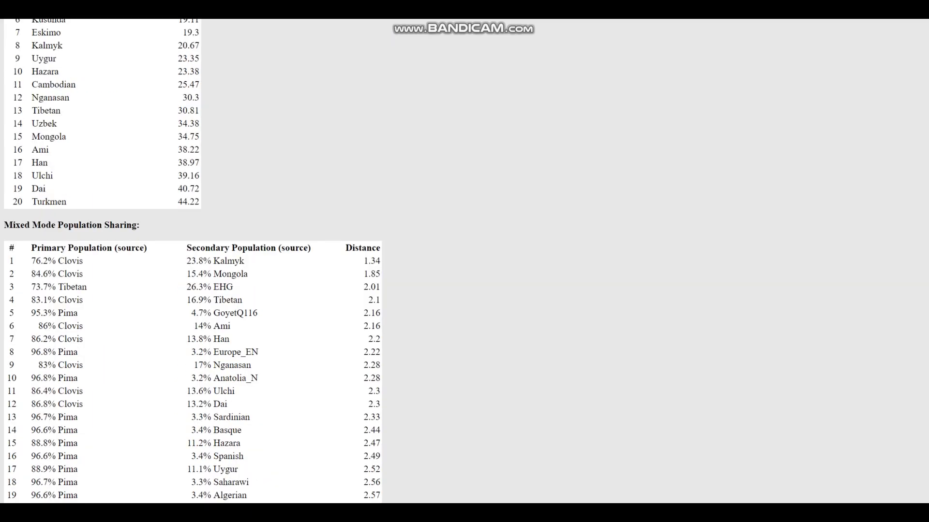
pyautogui.moveTo(32, 261); pyautogui.dragTo(83, 261)
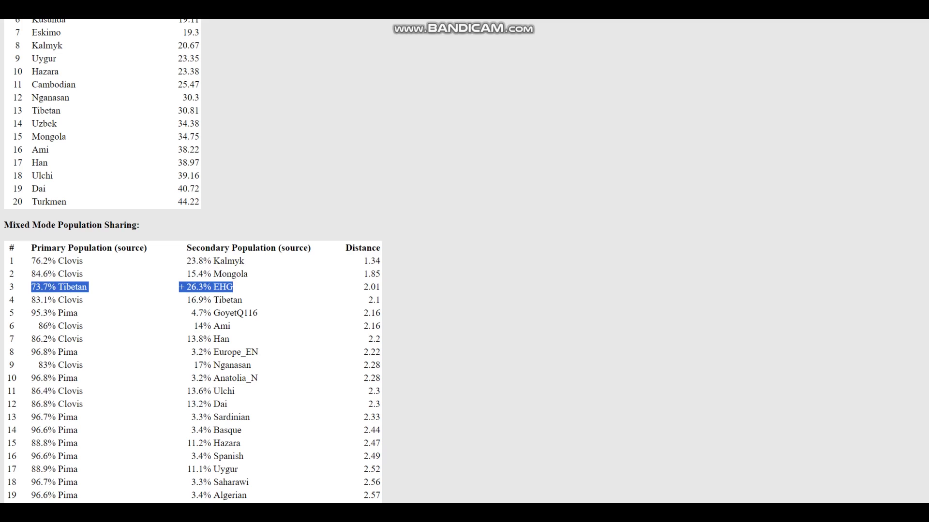
pyautogui.moveTo(31, 378); pyautogui.dragTo(258, 377)
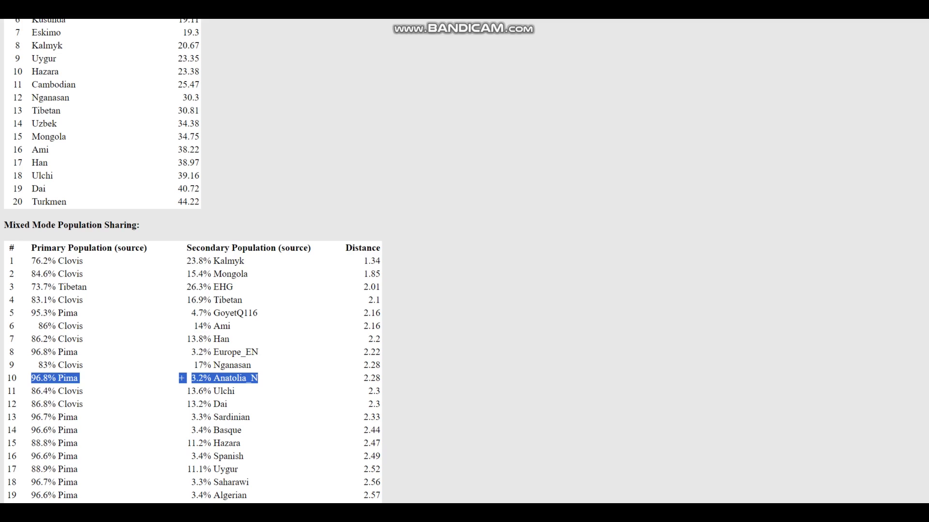
pyautogui.moveTo(259, 353); pyautogui.dragTo(31, 352)
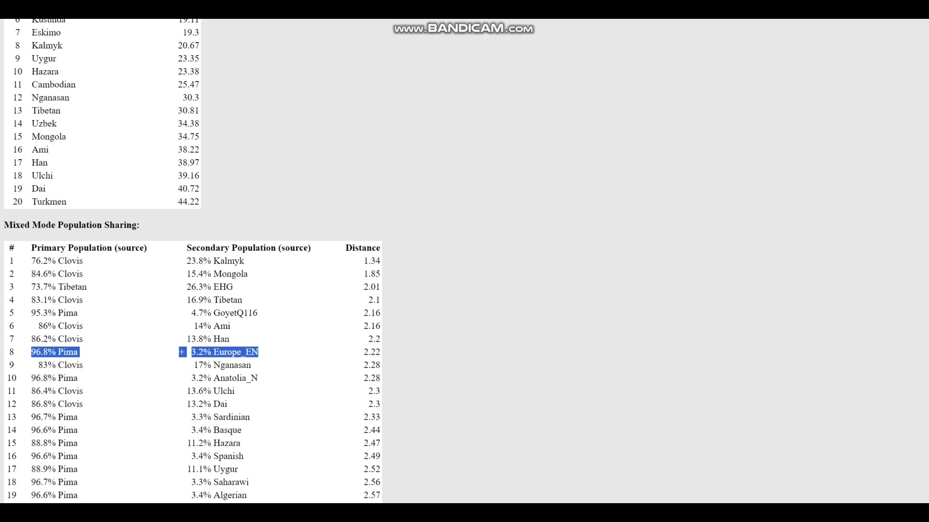
pyautogui.click(31, 352)
pyautogui.scroll(7, 193, 290)
pyautogui.scroll(-1, 194, 291)
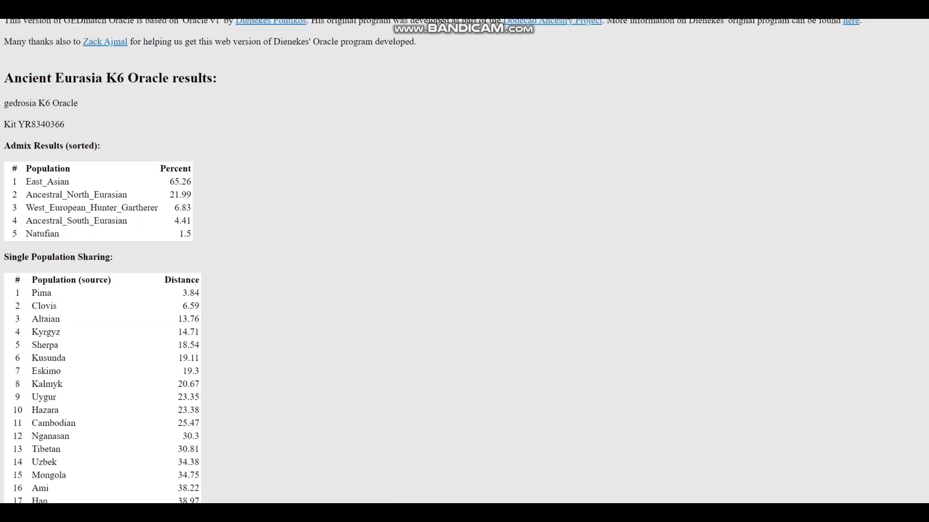
pyautogui.scroll(1, 464, 261)
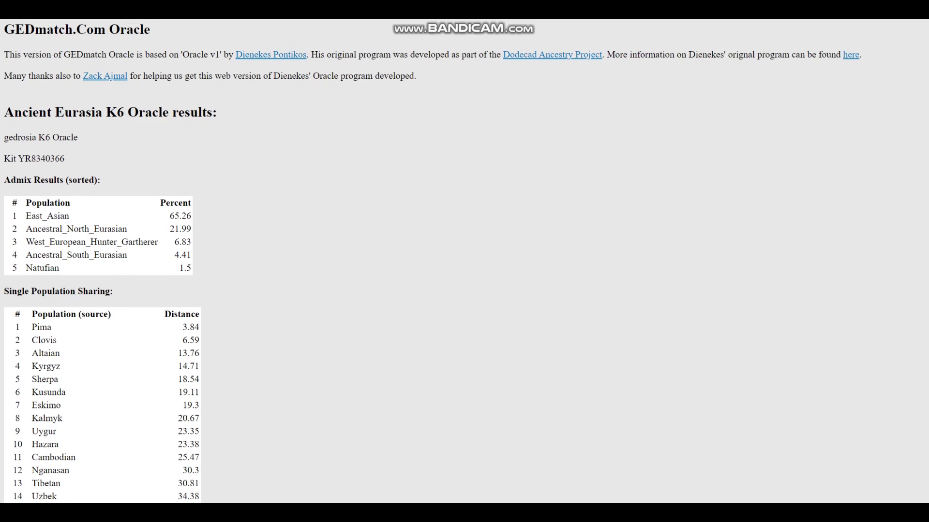